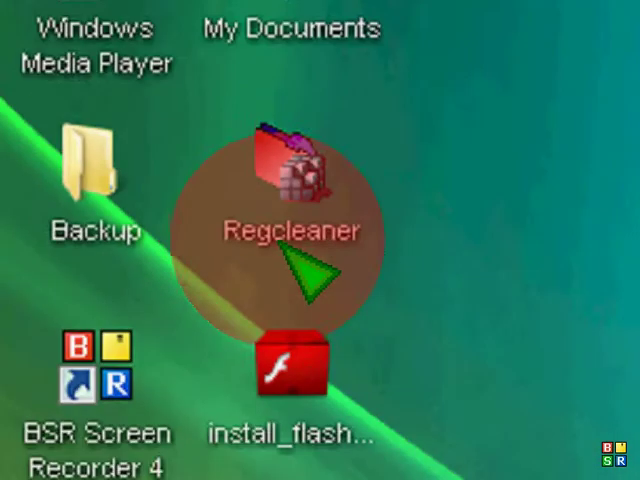
Rename the Regcleaner desktop shortcut to 'Eusing Registry Cleaner'
left_click(300, 250)
right_click(300, 255)
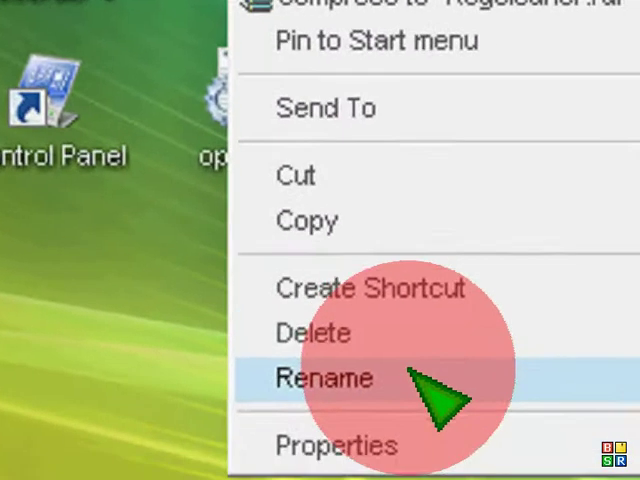
left_click(440, 390)
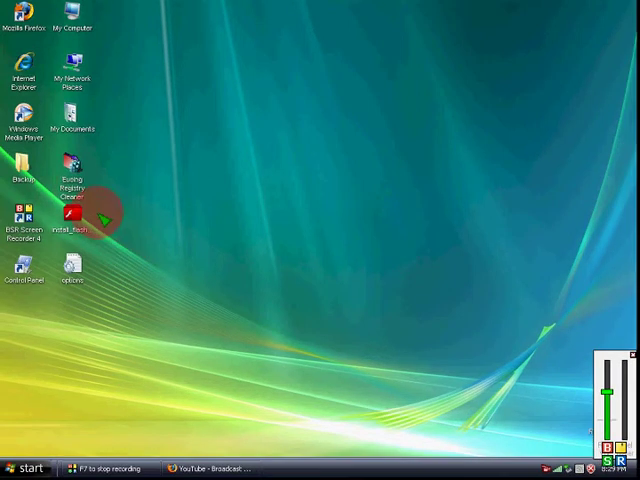
Launch Eusing Free Registry Cleaner from the renamed desktop shortcut
double_click(80, 185)
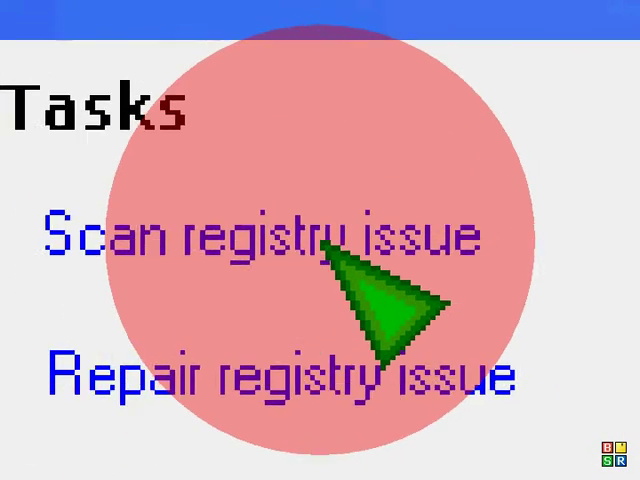
Run a registry scan, which reports one missing MRU and History Lists file
left_click(330, 250)
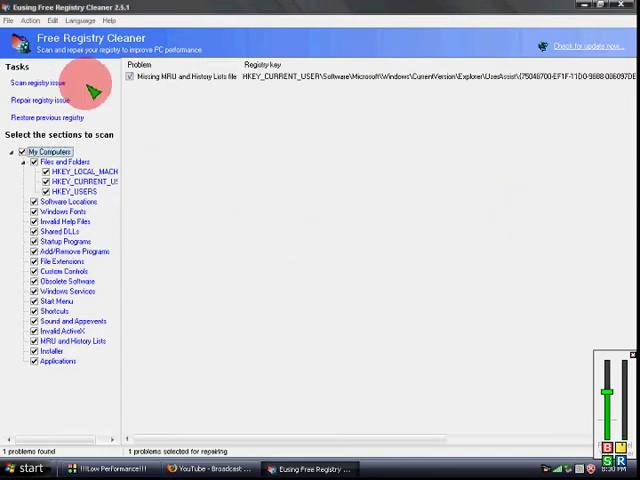
Fix the missing MRU and History Lists entry, leaving 0 problems, and exit the program
left_click(40, 100)
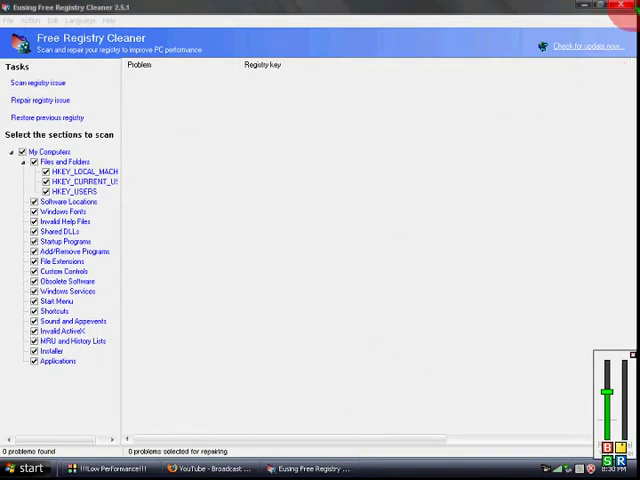
left_click(622, 8)
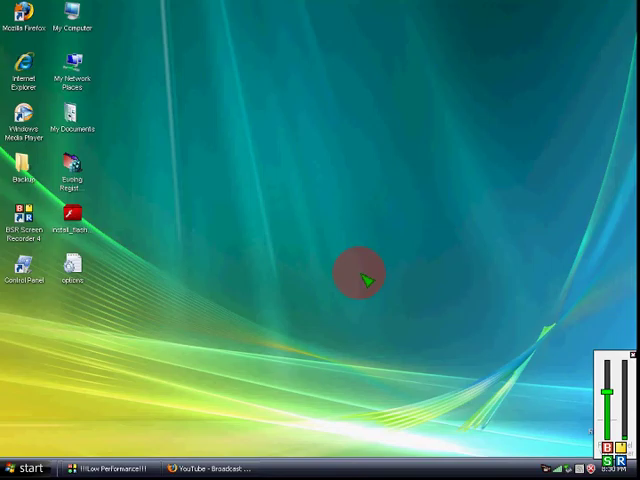